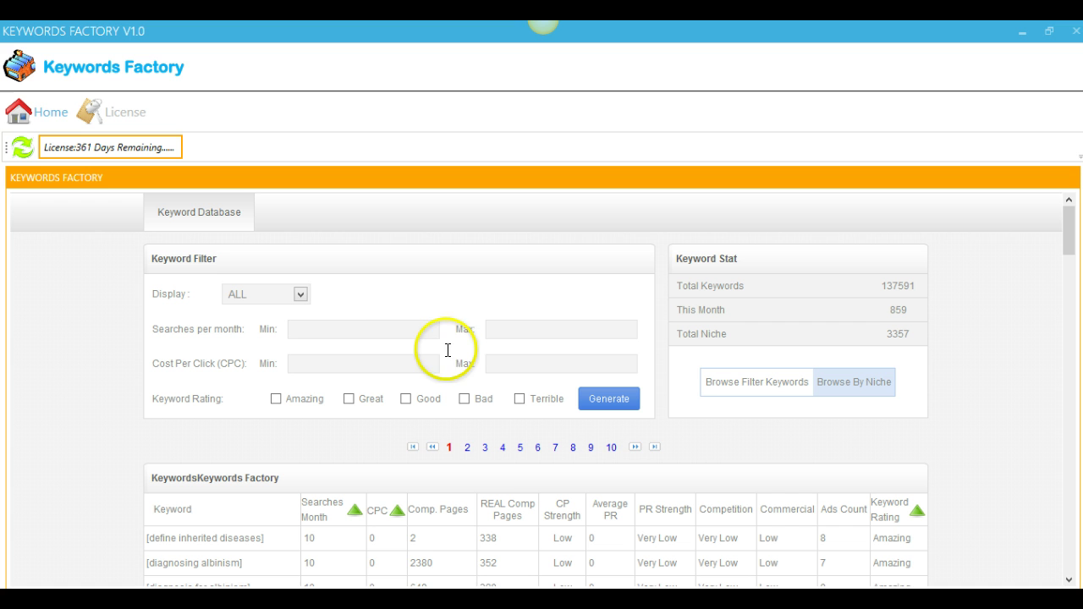
Filter searches per month to a 250 minimum and 5000 maximum, then generate keywords.
left_click(393, 332)
type("25")
type("0")
type("50")
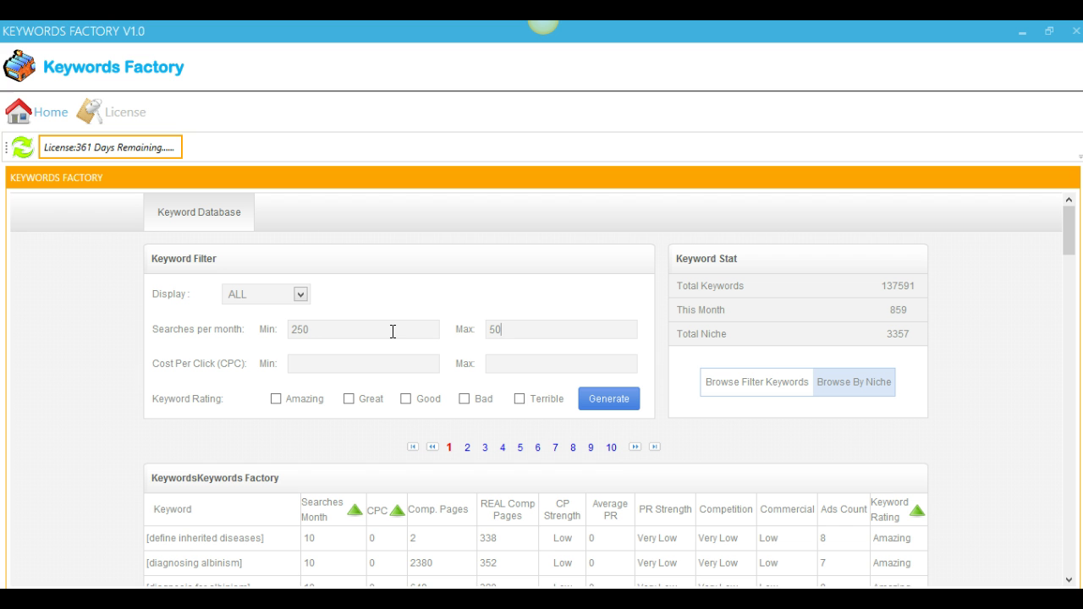
type("00")
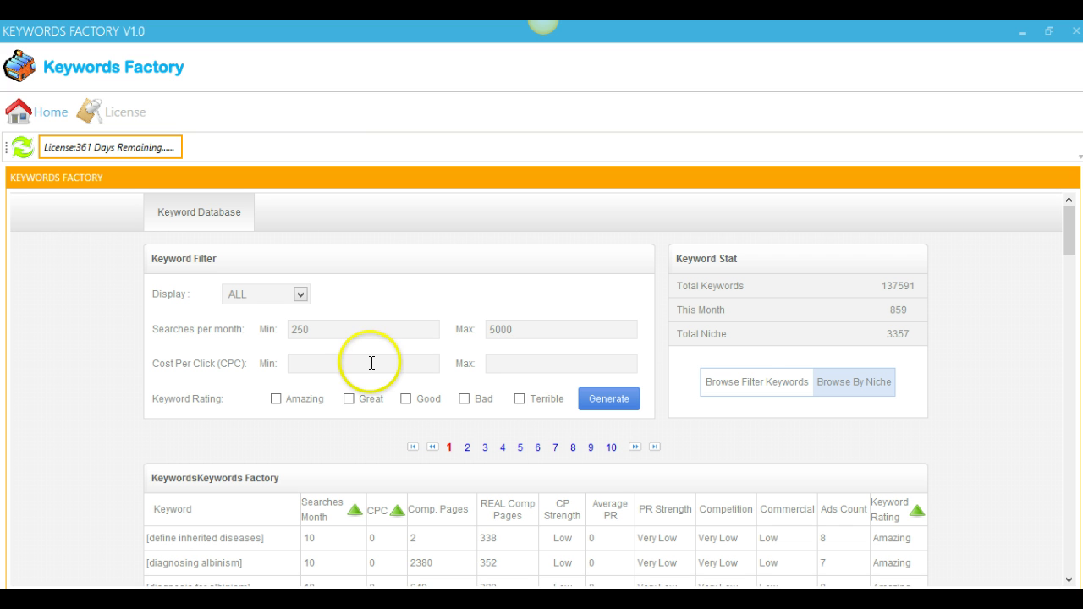
left_click(371, 363)
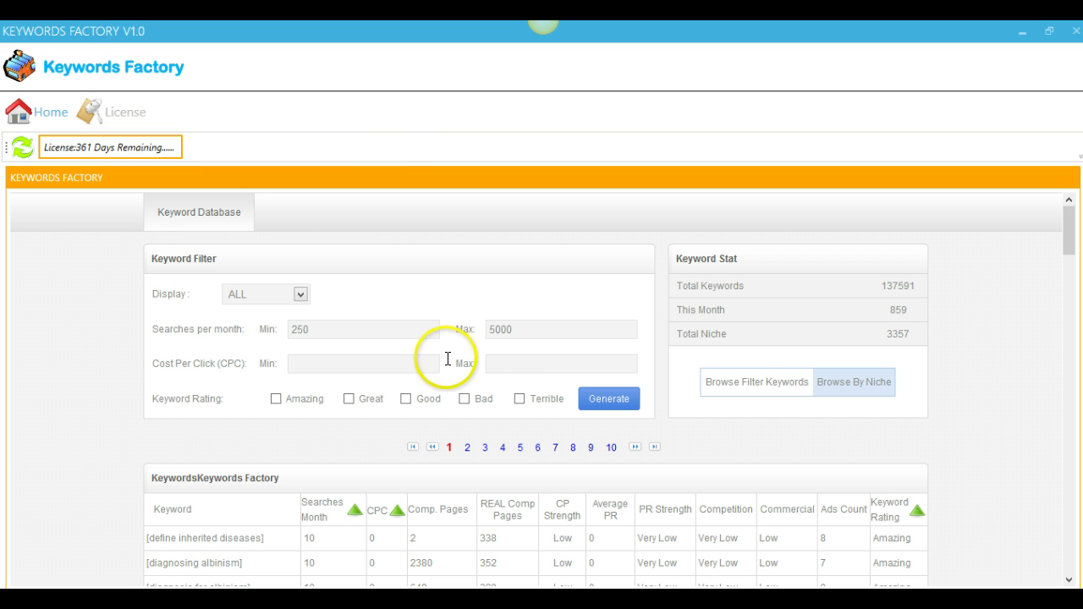
left_click(489, 364)
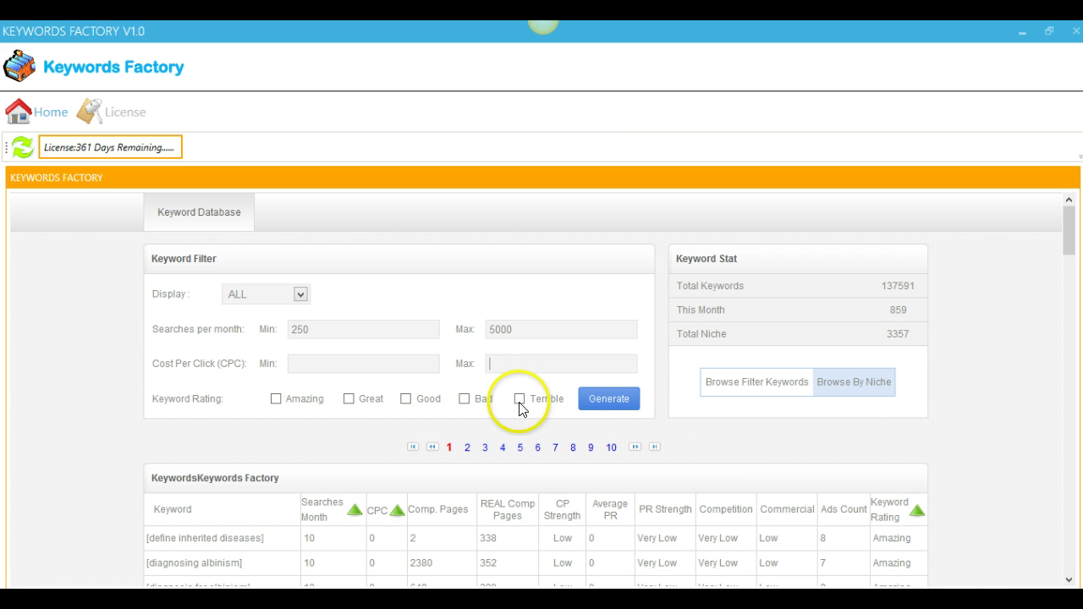
left_click(607, 411)
Regenerate the 250–5000 keyword list, briefly display it By Month, then revert Display to ALL.
left_click(599, 401)
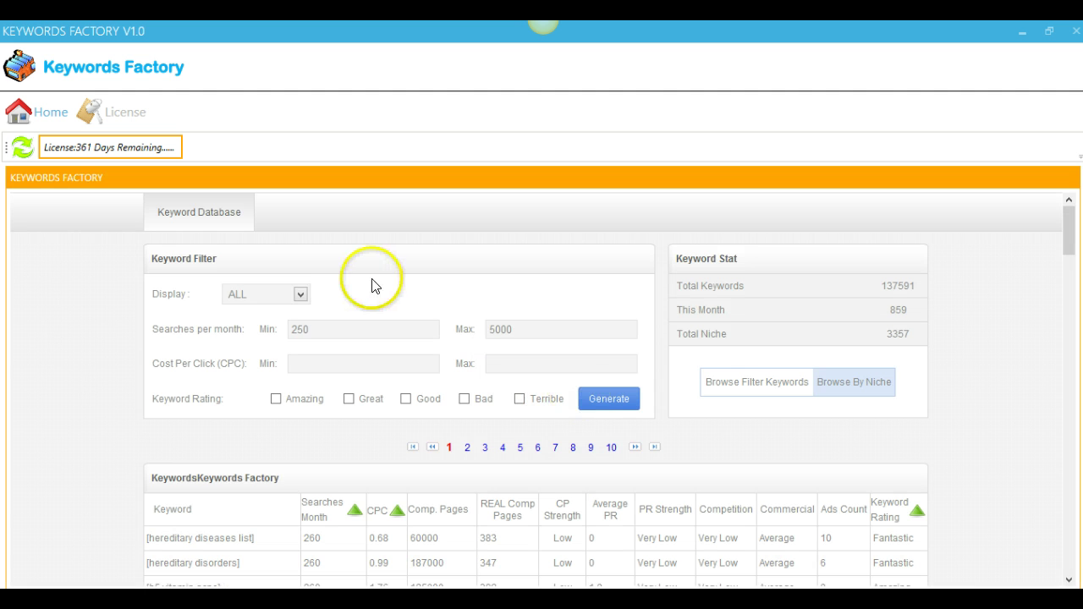
left_click(300, 293)
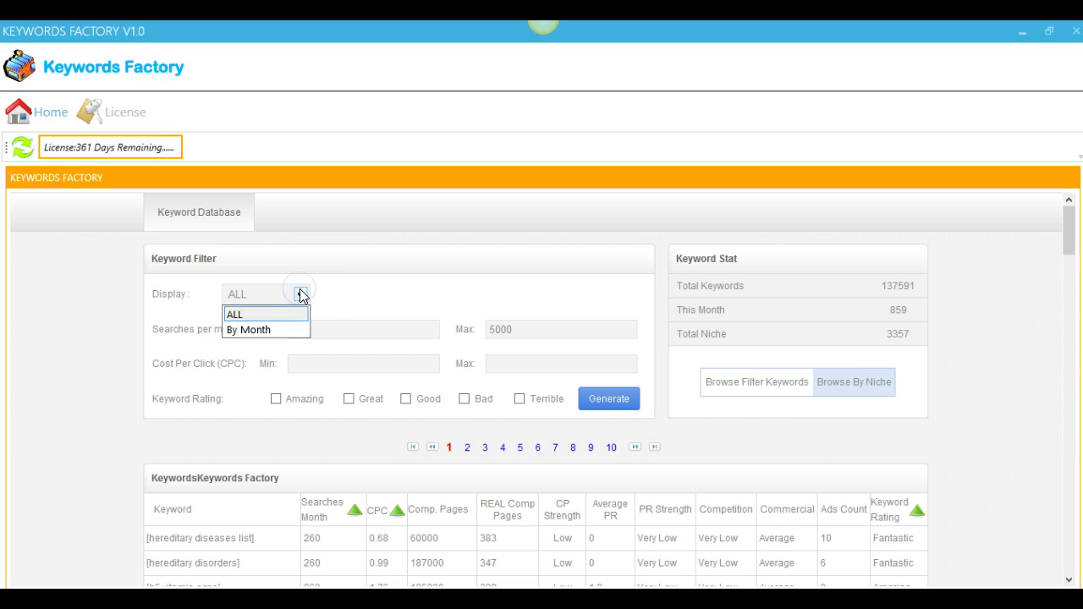
left_click(286, 330)
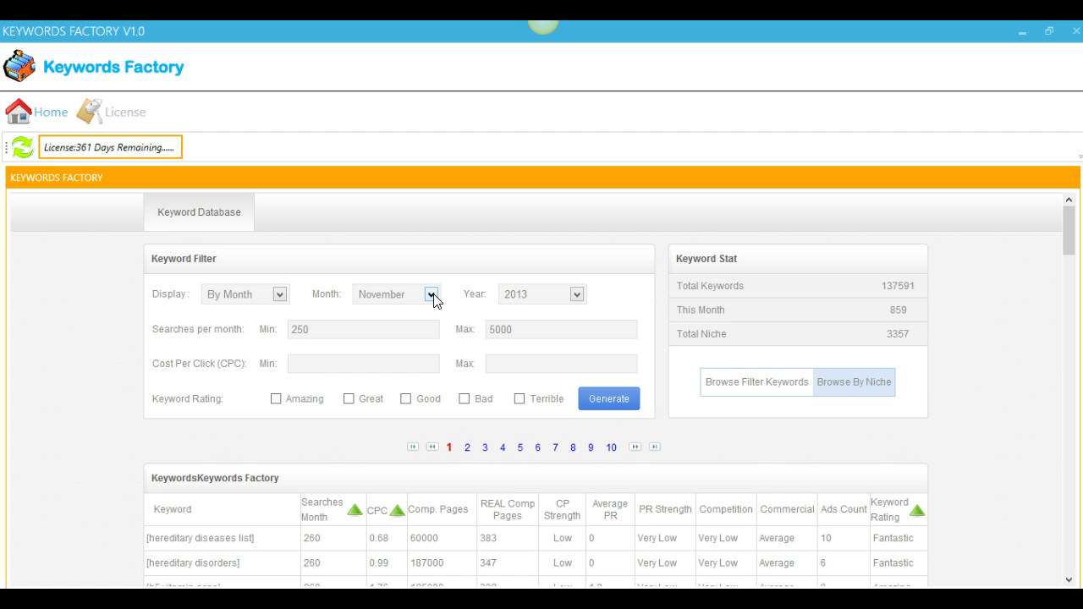
left_click(279, 294)
left_click(252, 313)
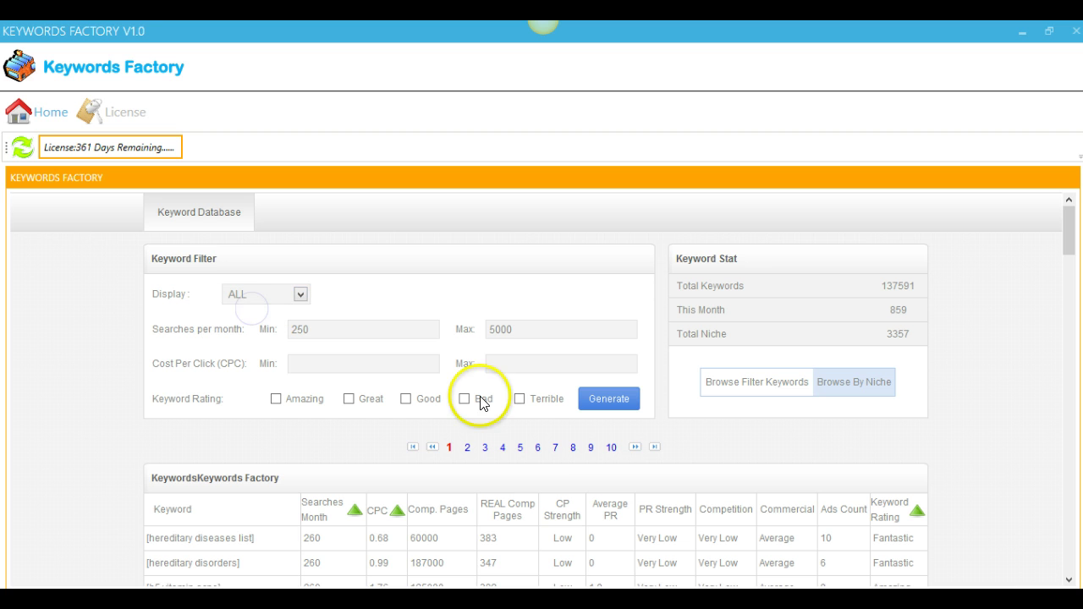
scroll(521, 428, "down", 1)
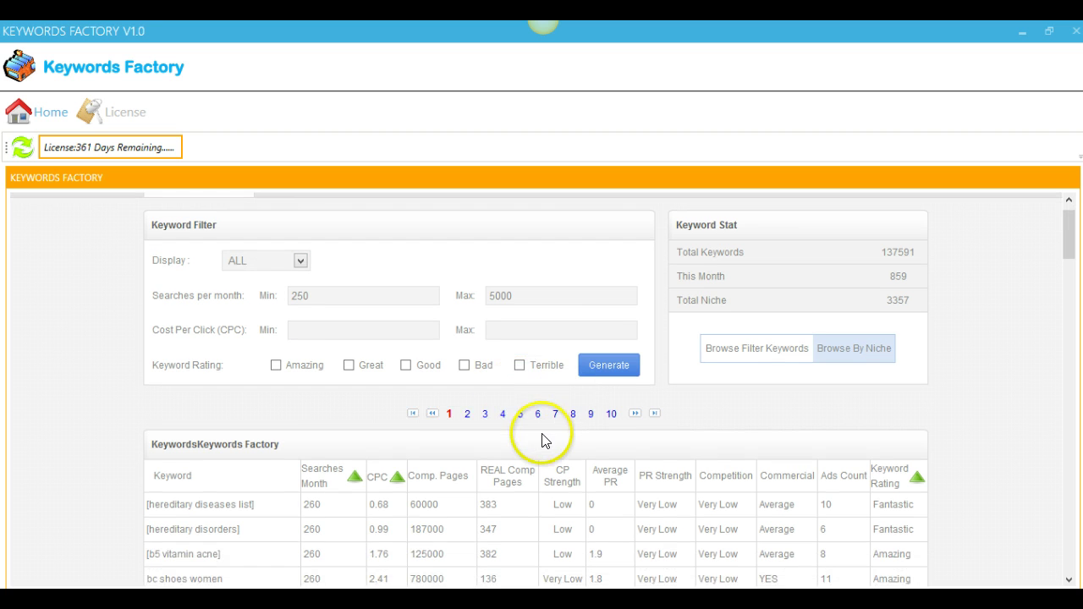
scroll(550, 440, "down", 5)
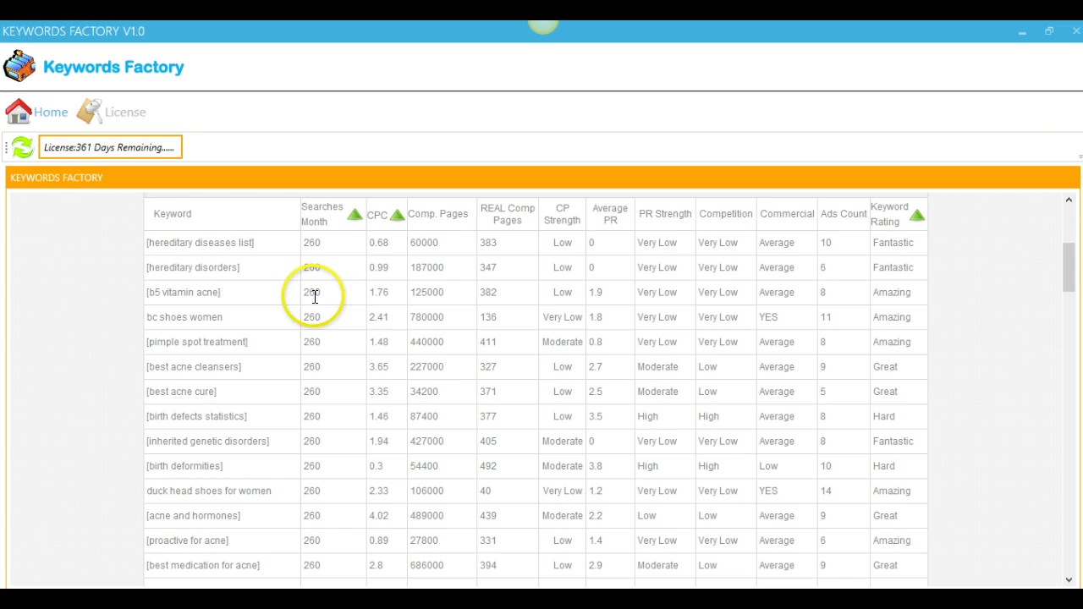
scroll(347, 336, "up", 1)
scroll(351, 336, "down", 2)
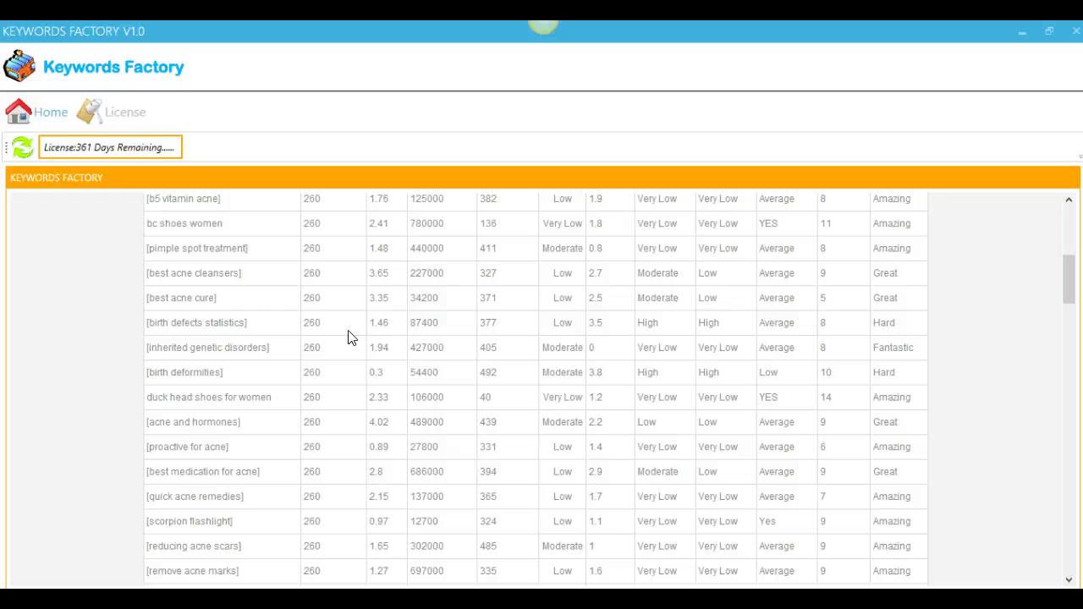
scroll(351, 337, "up", 3)
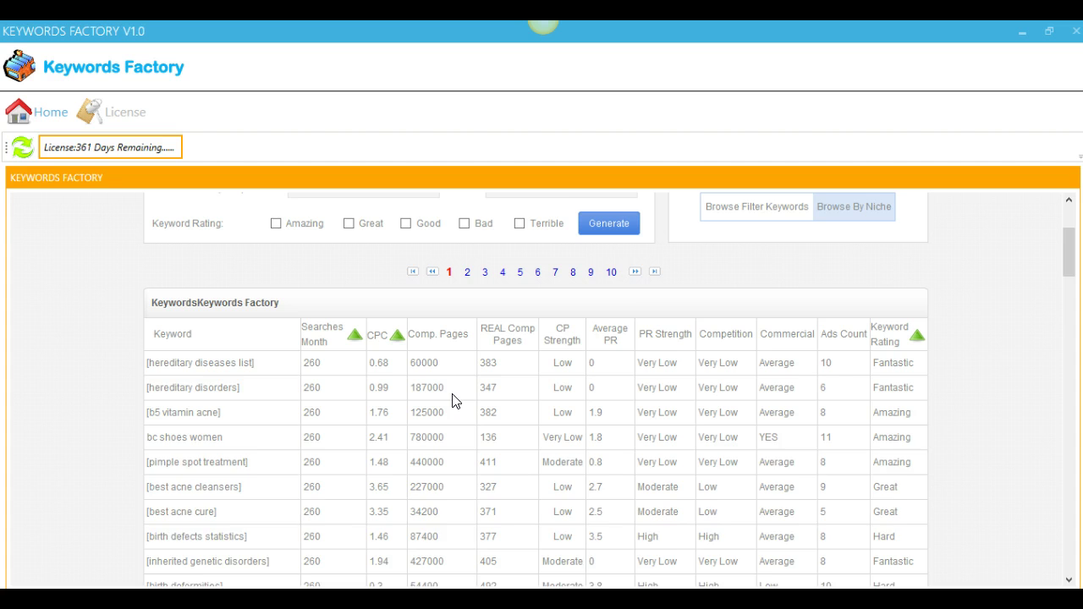
scroll(454, 401, "down", 1)
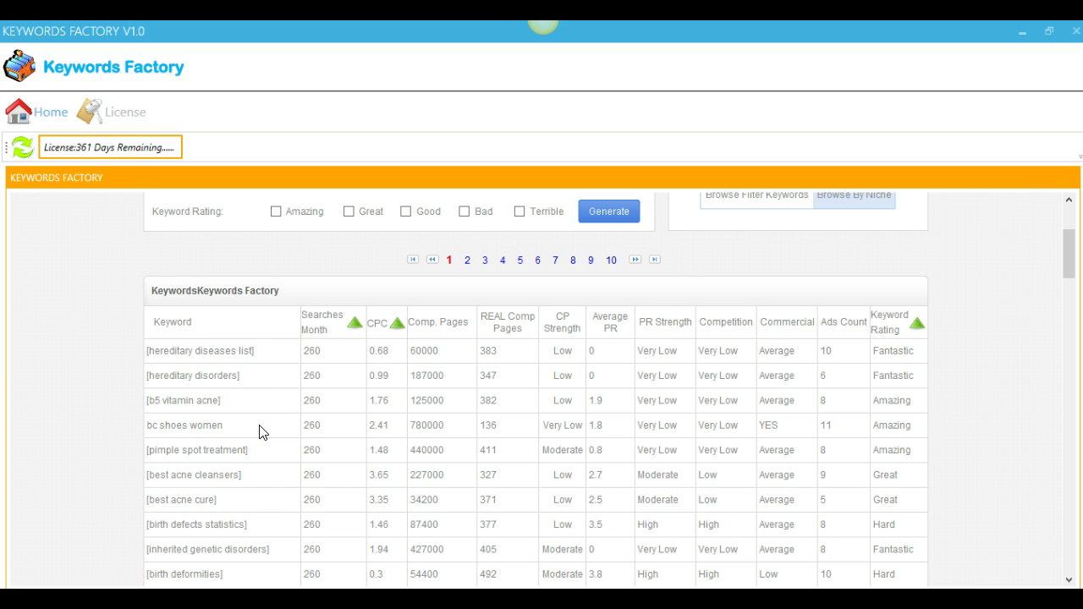
left_click_drag(230, 450, 247, 452)
left_click(261, 460)
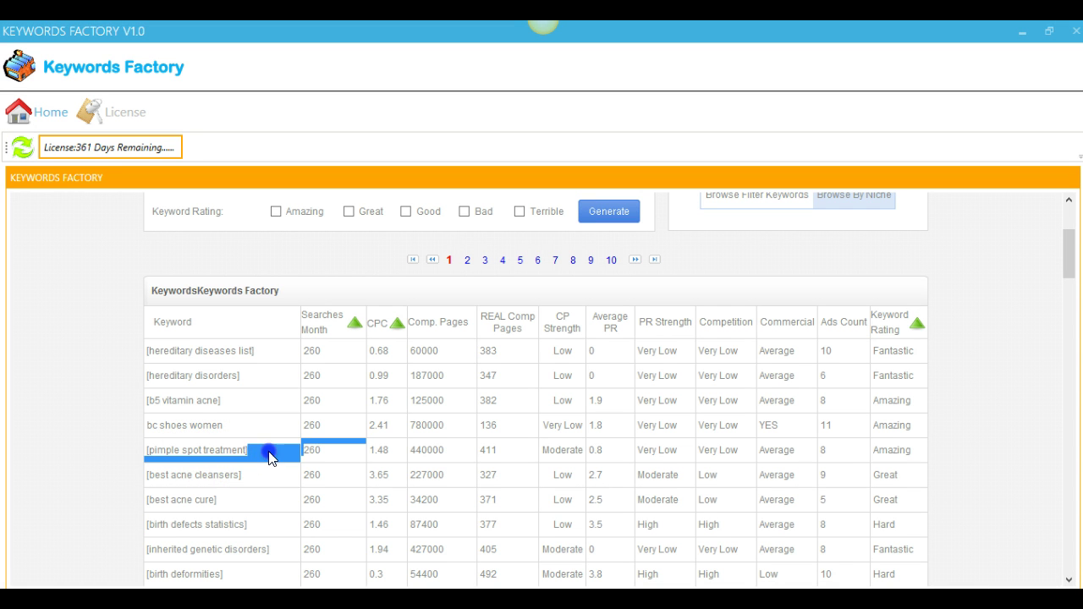
left_click(267, 450)
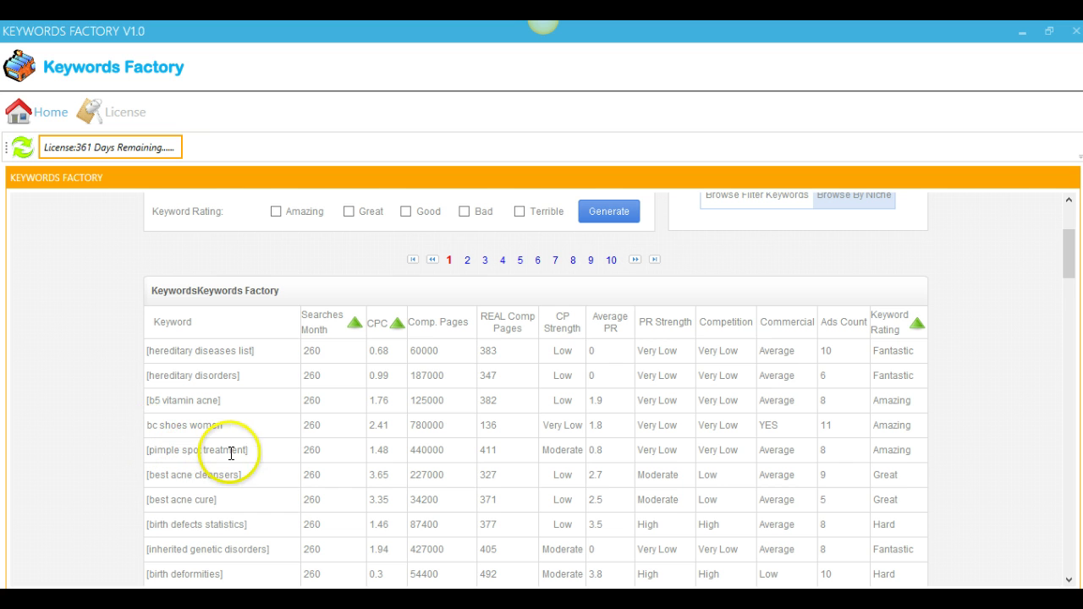
scroll(231, 453, "down", 1)
left_click(211, 434)
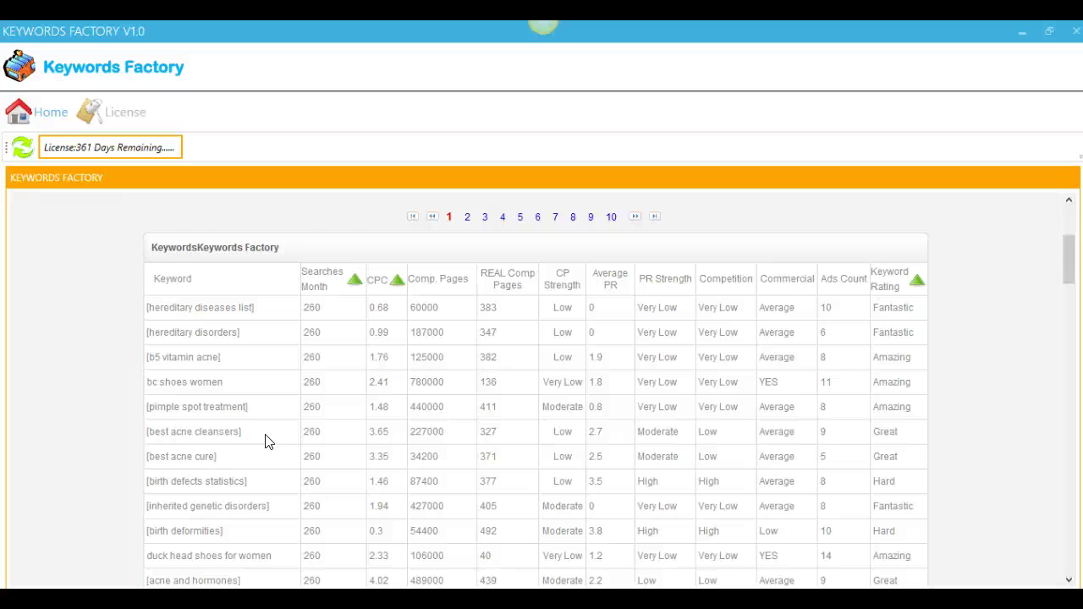
scroll(264, 441, "down", 1)
scroll(265, 440, "down", 1)
scroll(265, 440, "down", 1)
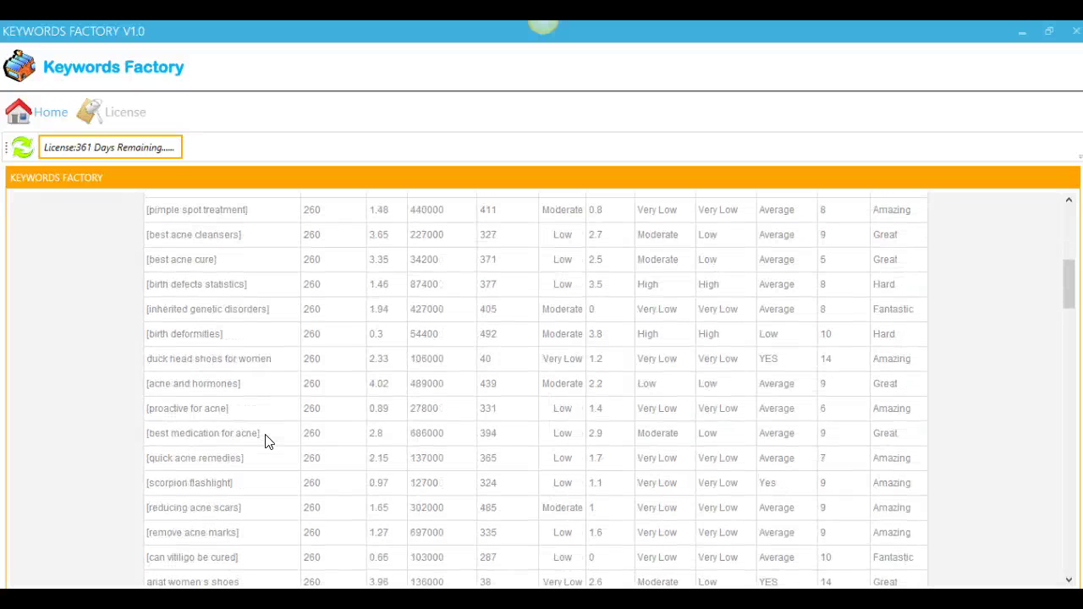
scroll(264, 441, "down", 1)
scroll(264, 440, "up", 3)
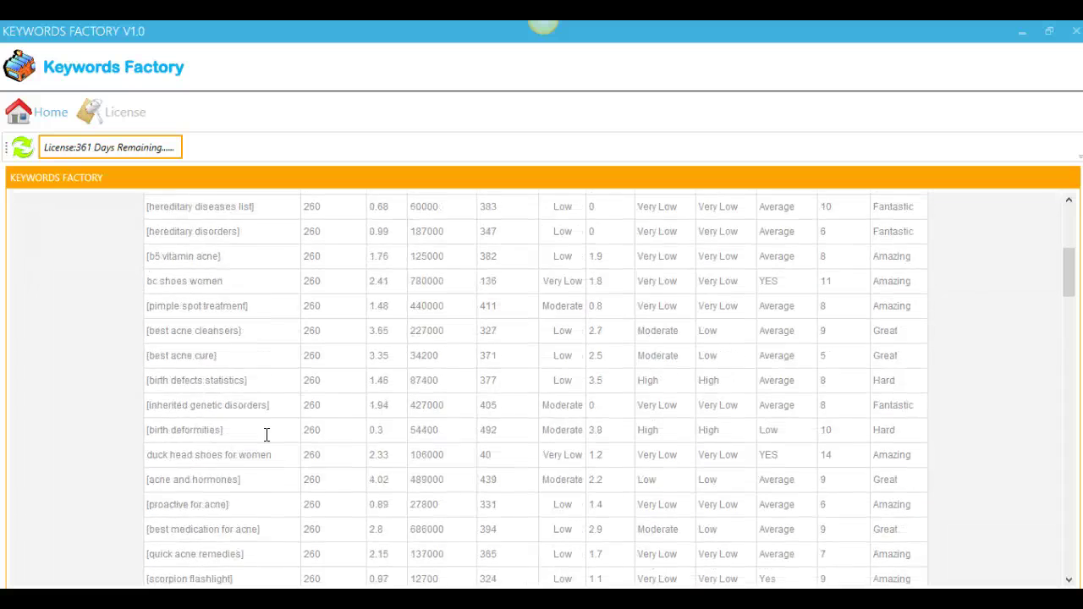
scroll(265, 441, "up", 1)
scroll(265, 441, "down", 1)
scroll(265, 441, "down", 2)
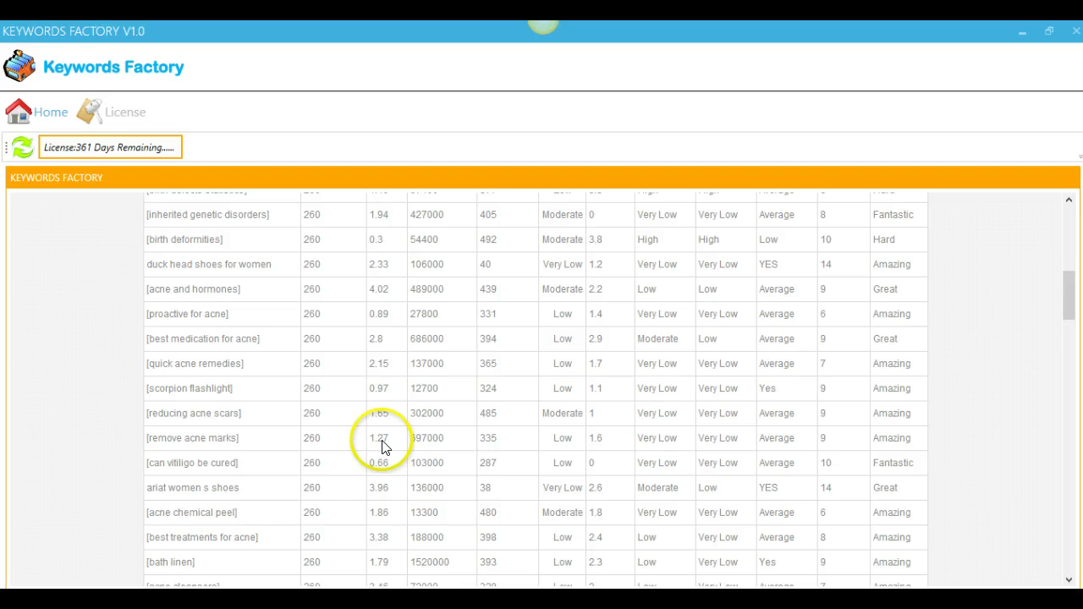
scroll(382, 447, "up", 10)
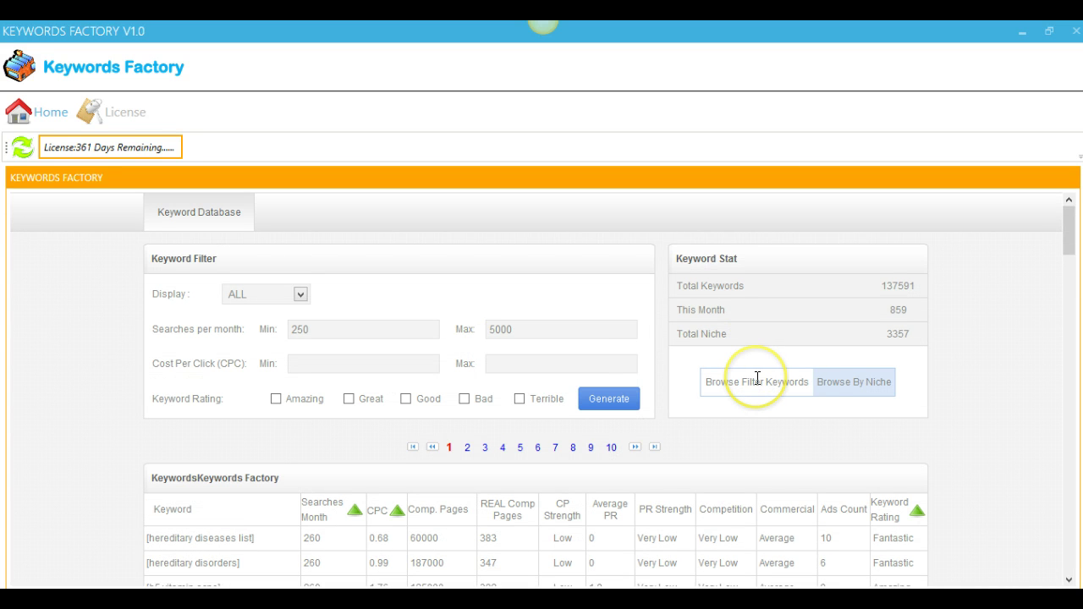
Browse by niche with the month set to October and the Acne niche selected.
left_click(873, 383)
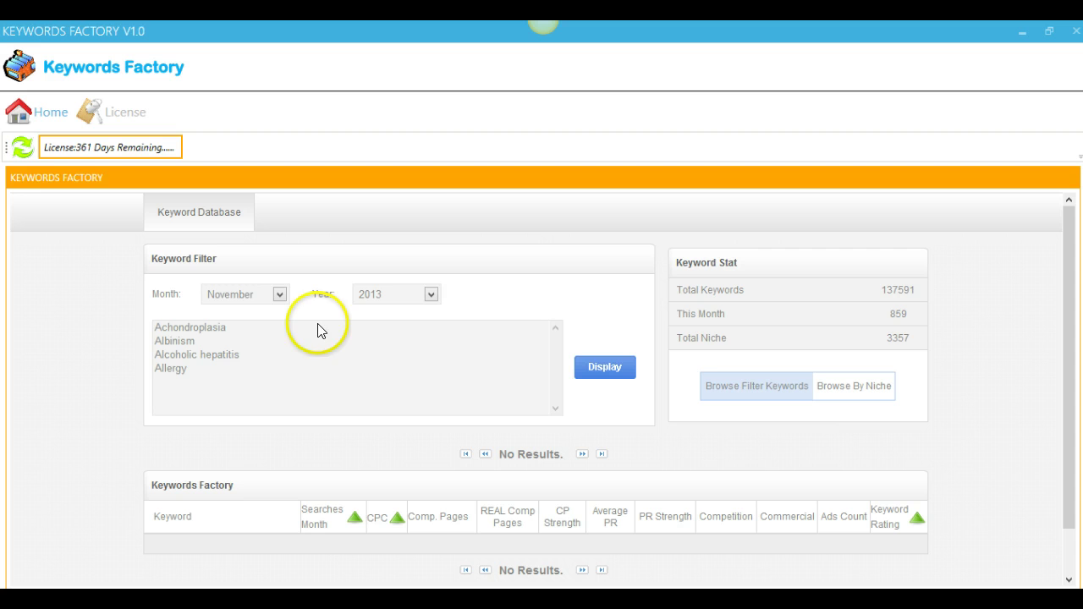
left_click(279, 295)
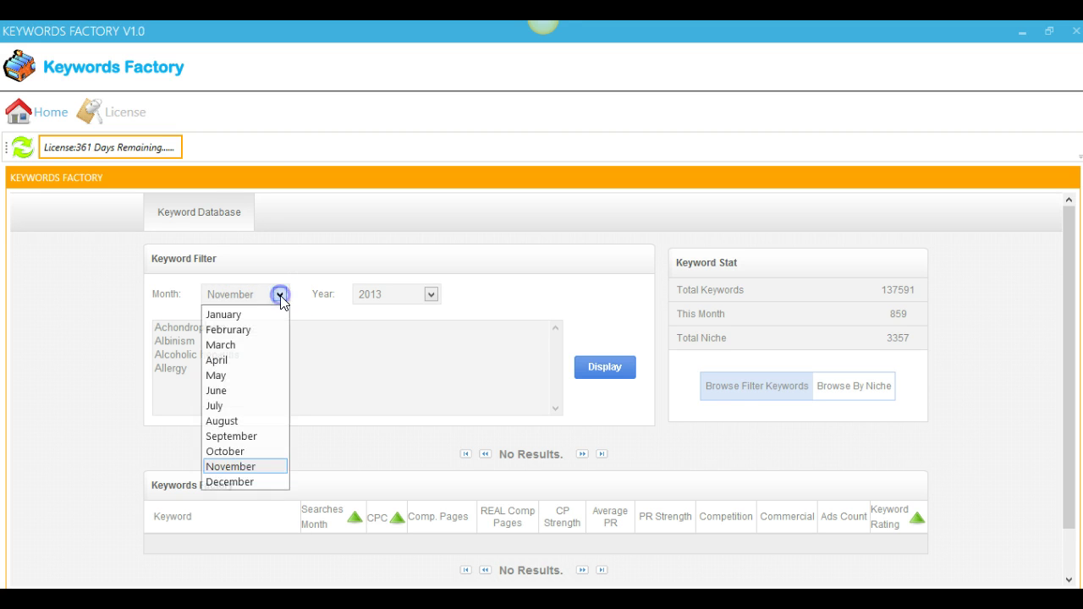
left_click(237, 452)
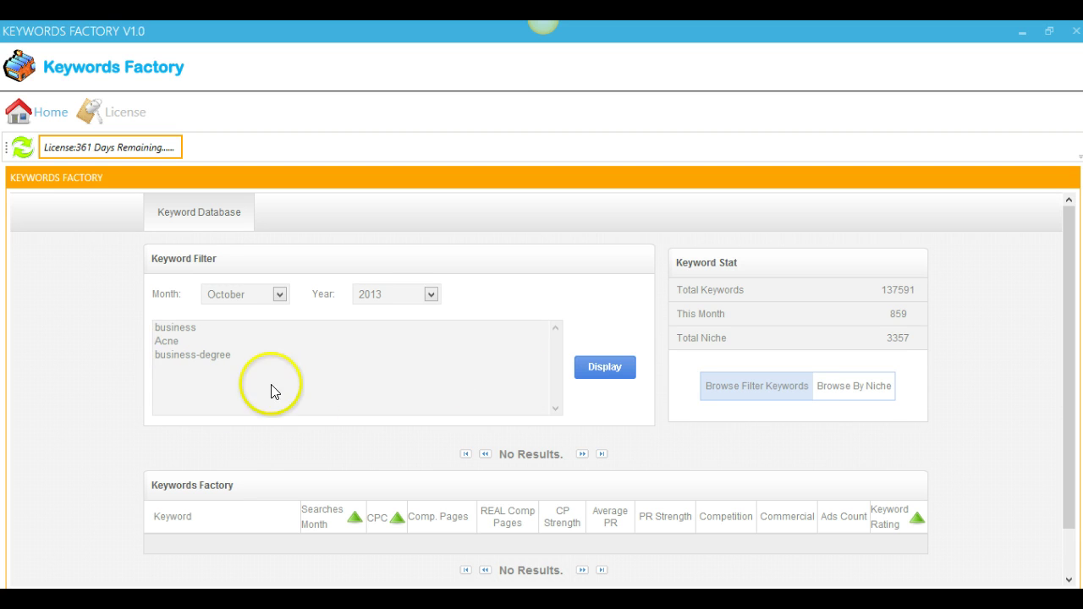
left_click(171, 342)
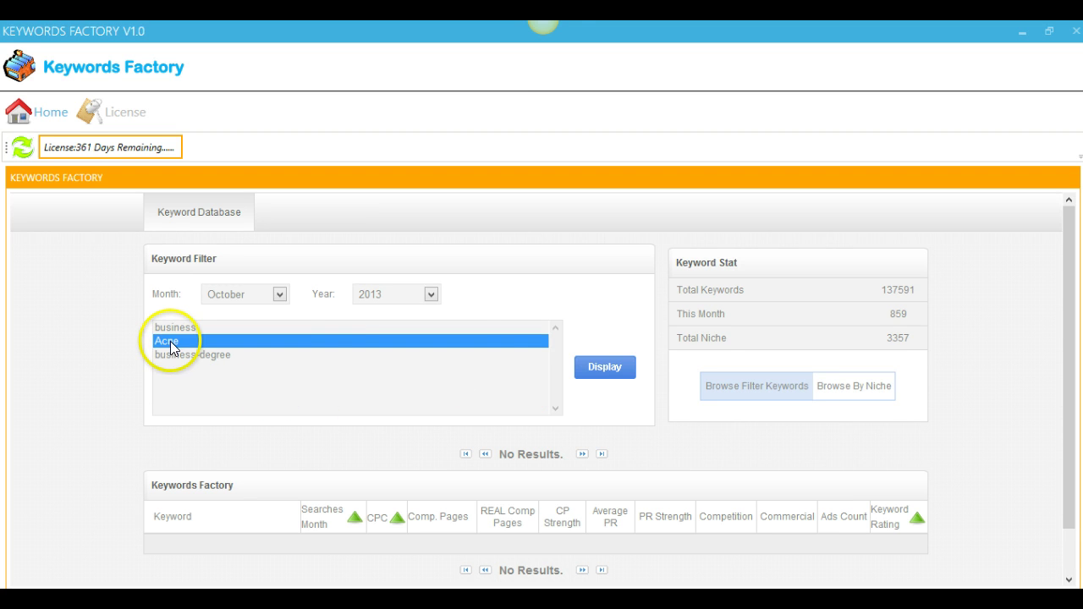
Display the October 2013 Acne keywords and scroll through the results before returning to the top.
left_click(613, 371)
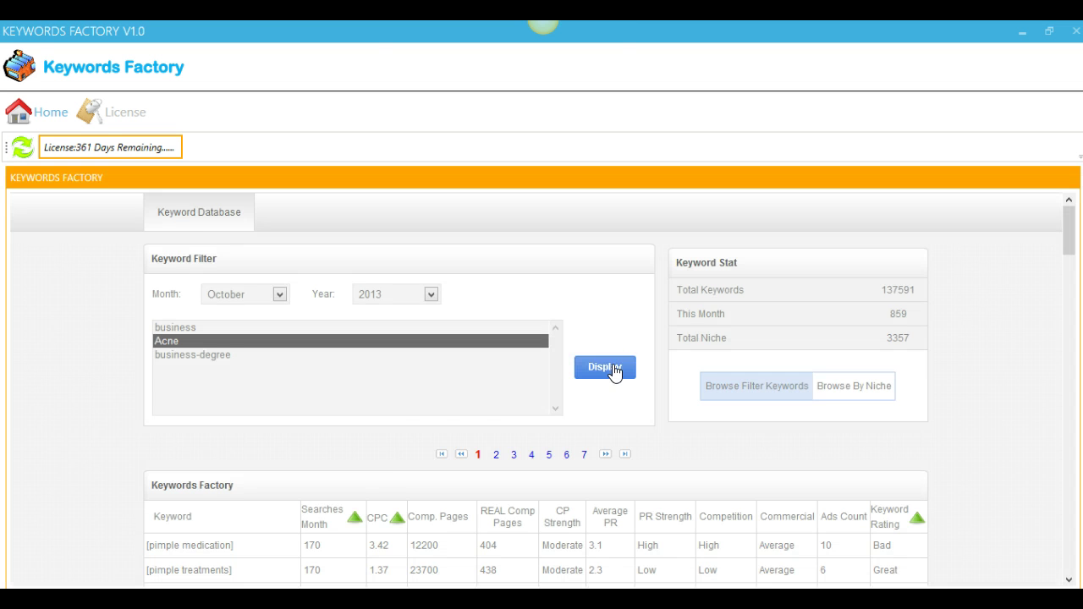
scroll(415, 479, "down", 3)
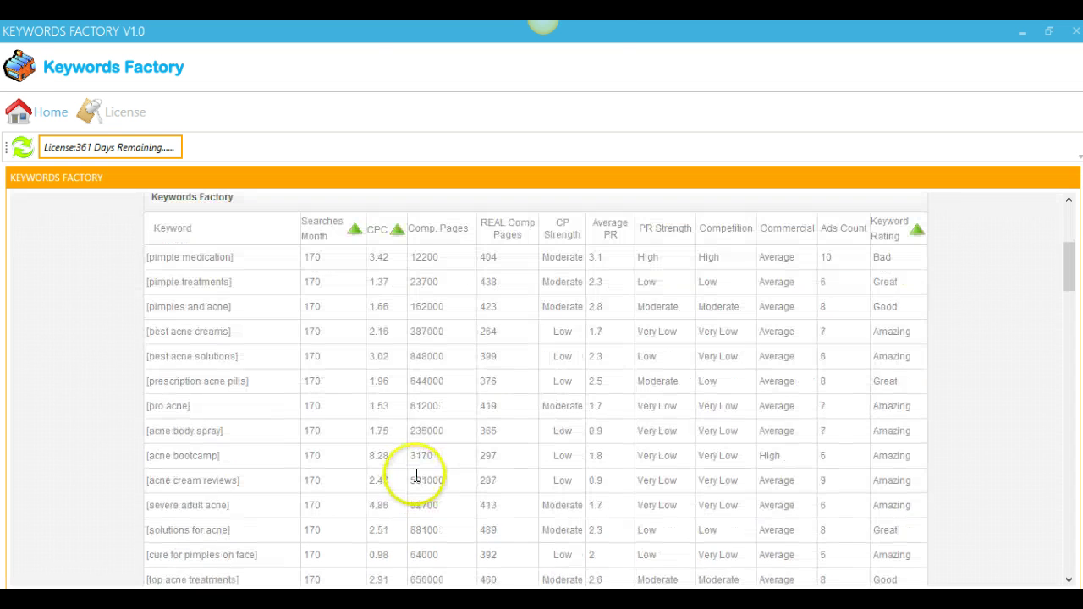
scroll(416, 479, "down", 1)
scroll(415, 479, "down", 1)
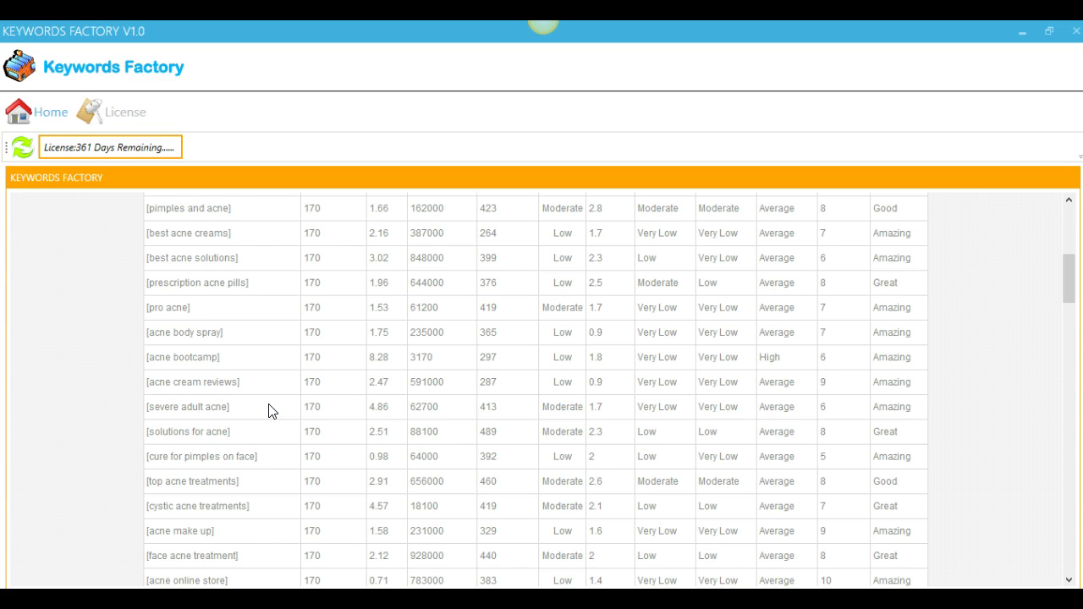
scroll(269, 410, "down", 1)
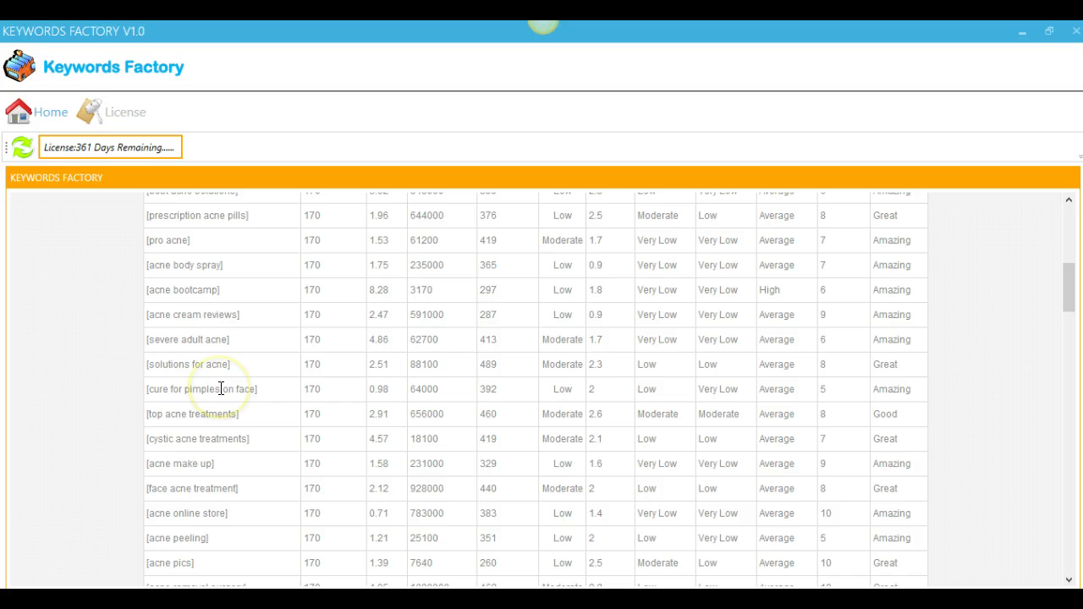
scroll(221, 388, "down", 3)
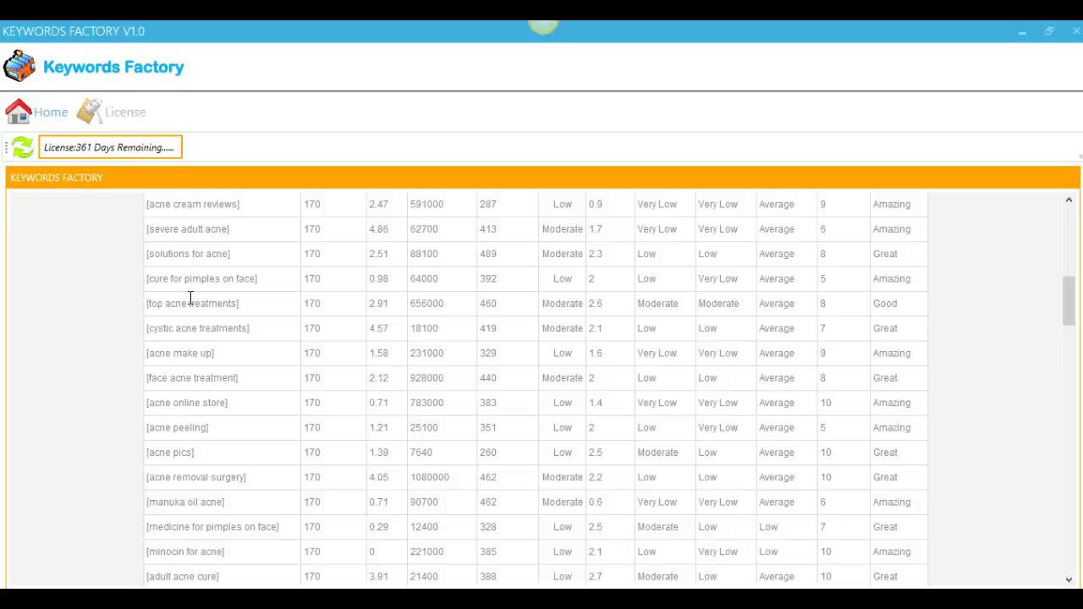
scroll(189, 297, "up", 10)
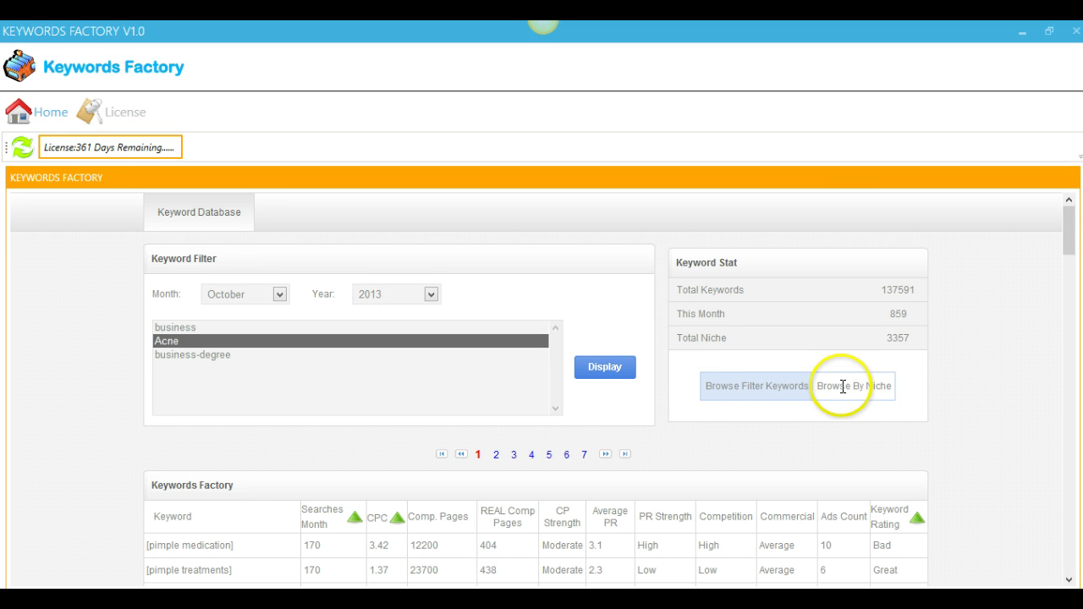
Return to the filter view, then reset niche browsing to November 2013 with nothing displayed.
left_click(717, 391)
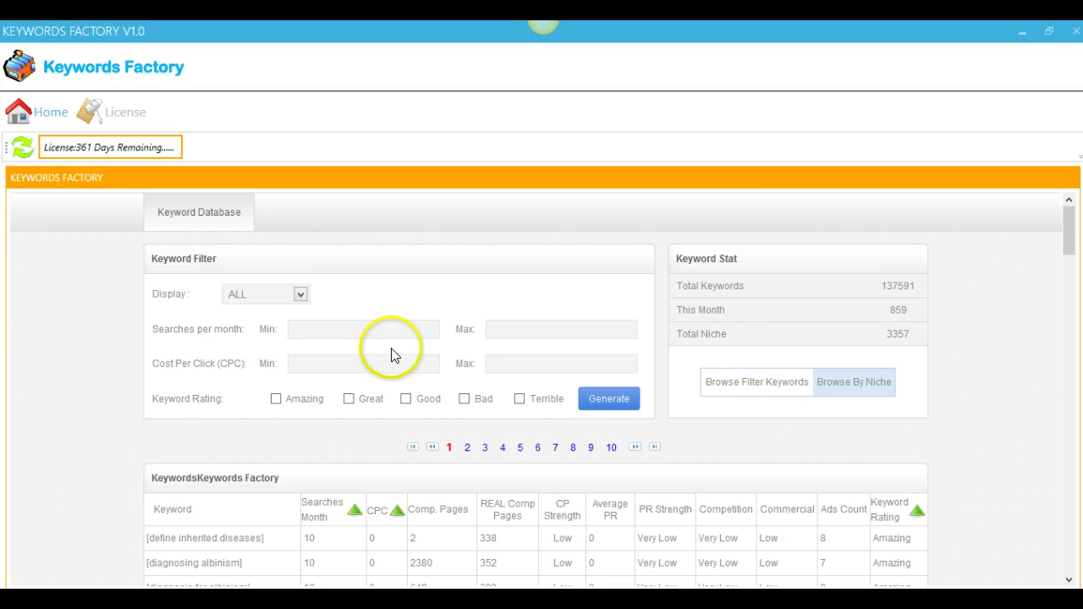
left_click(870, 385)
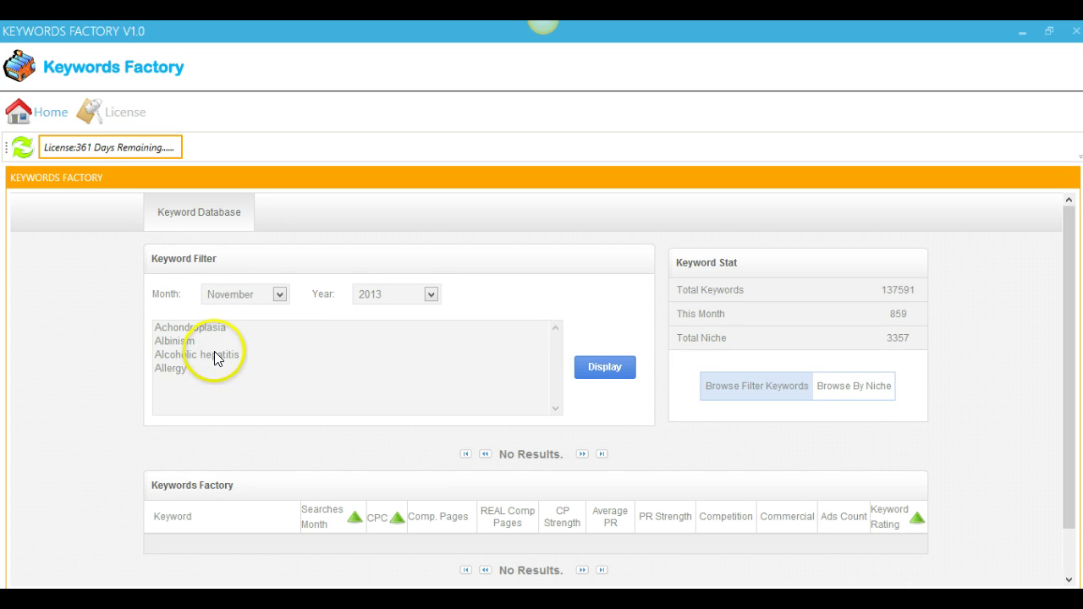
left_click(619, 444)
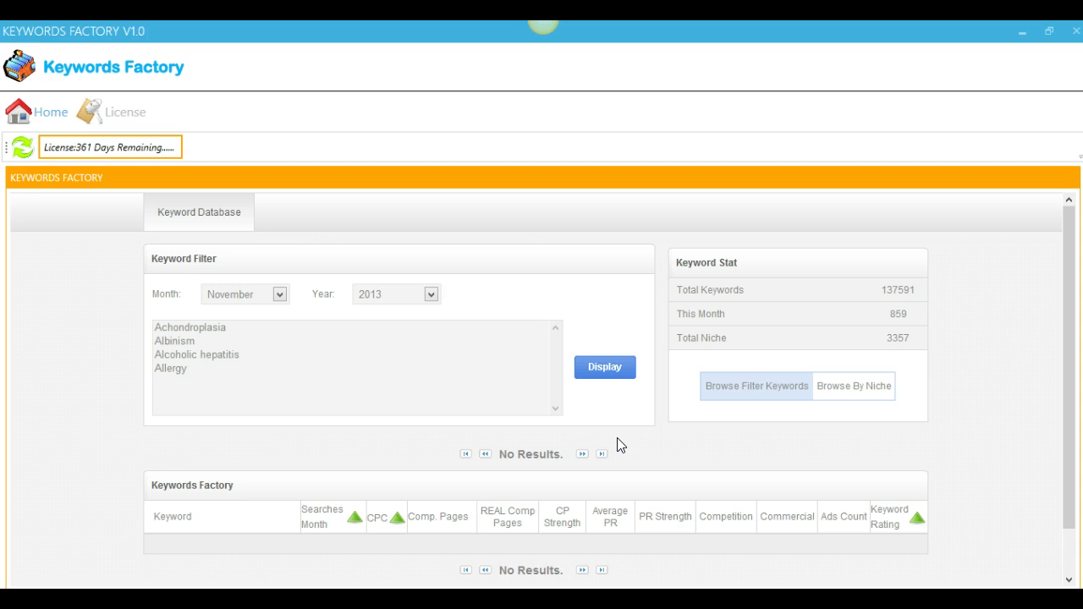